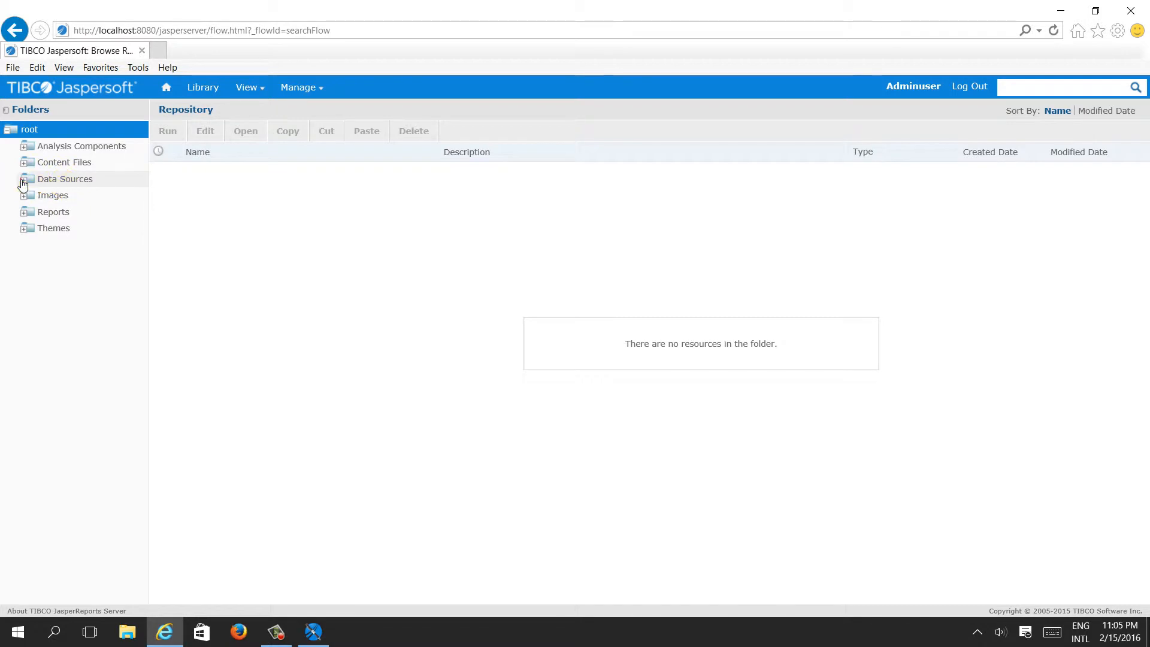
Browse the server repository's Data Sources, Images, Reports and Themes folders in the web interface
click(23, 180)
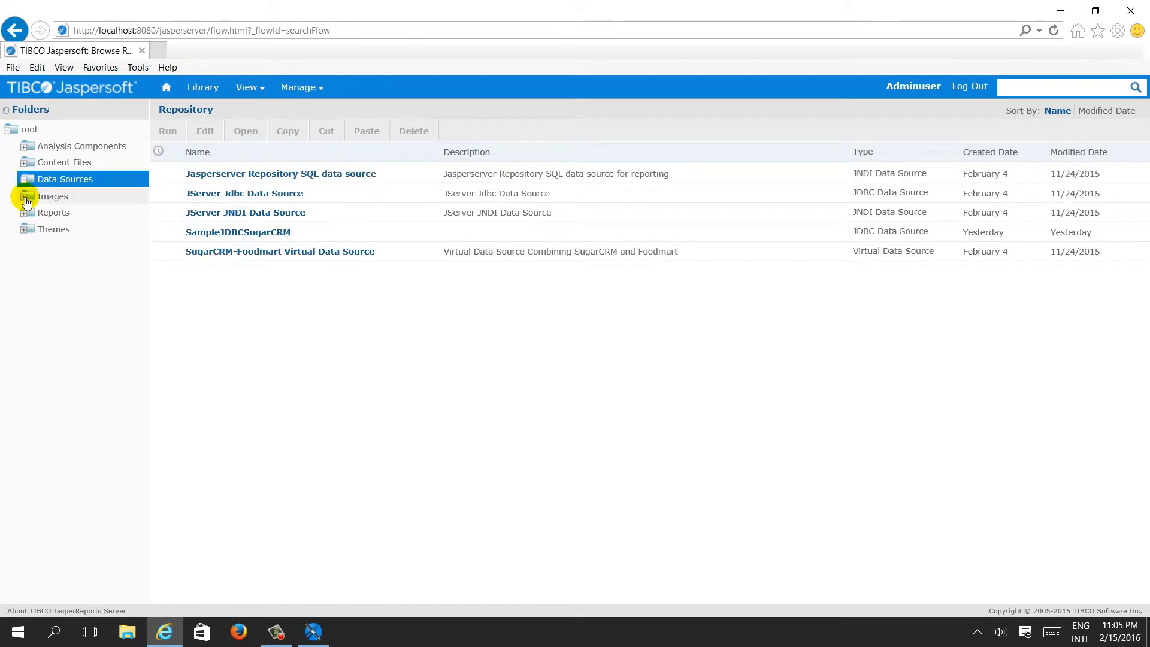
click(26, 200)
click(24, 214)
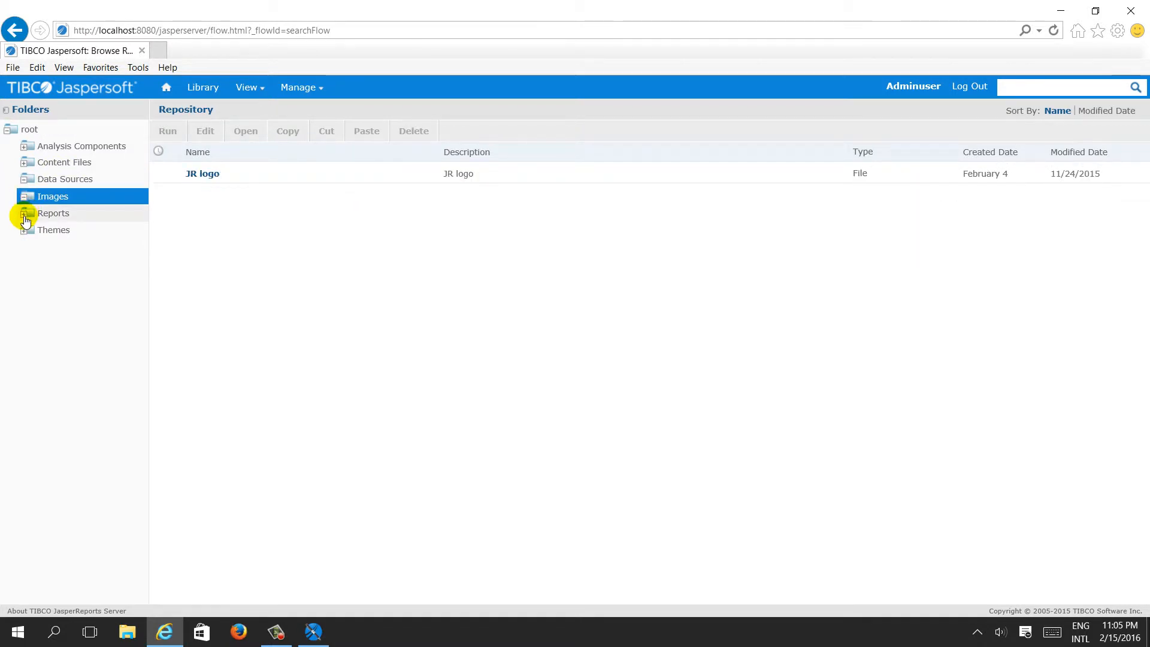
click(26, 246)
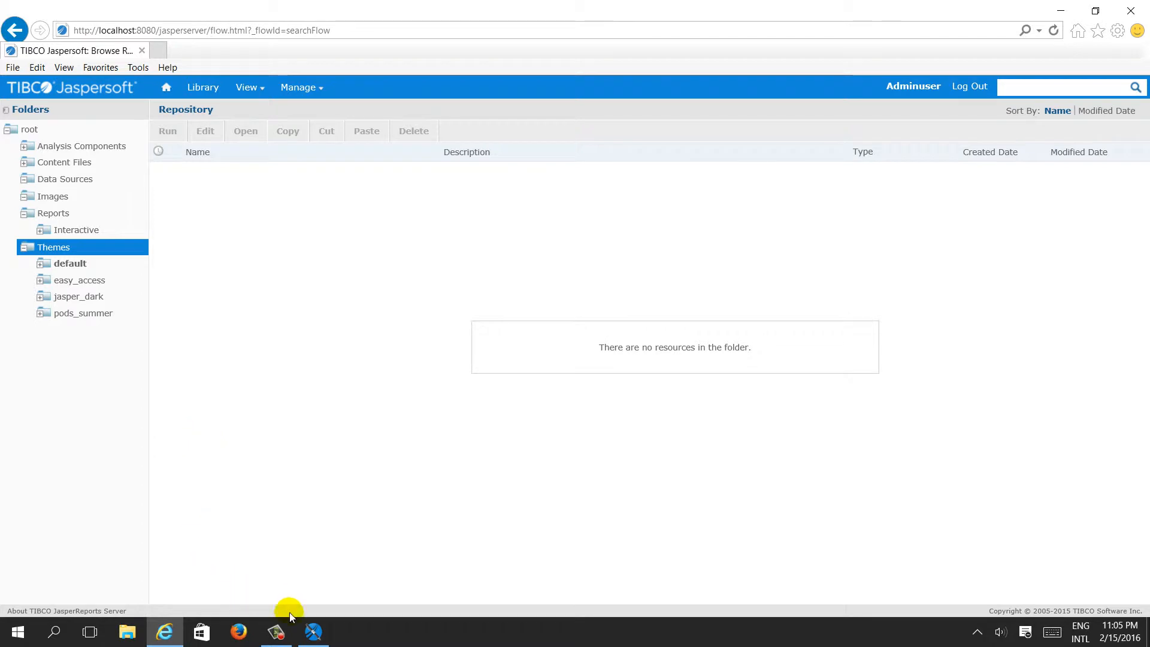
Switch to Jaspersoft Studio and start creating a JasperReports Server connection under Servers in the Repository Explorer
mouse_move(324, 637)
click(326, 579)
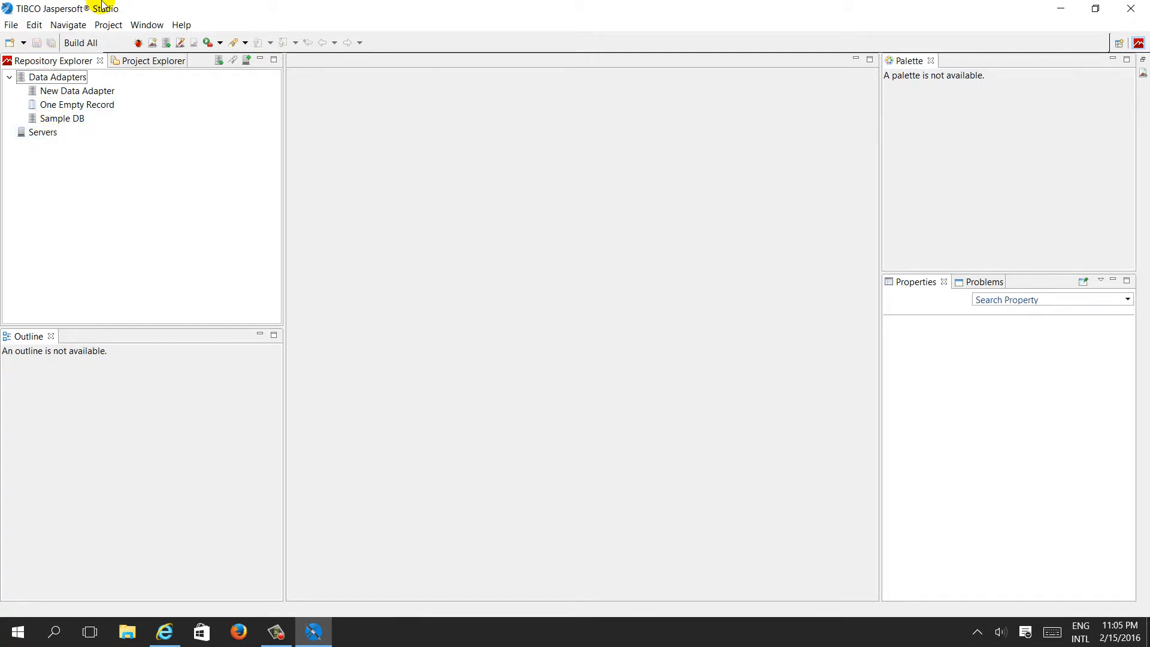
click(60, 59)
click(44, 134)
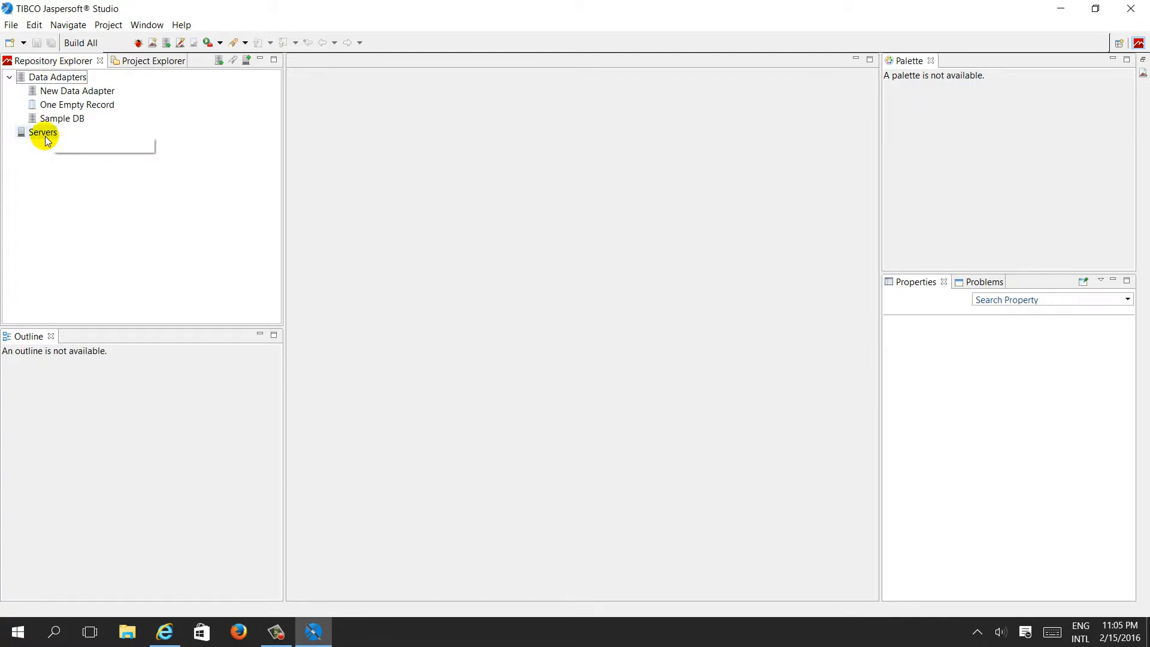
right_click(45, 138)
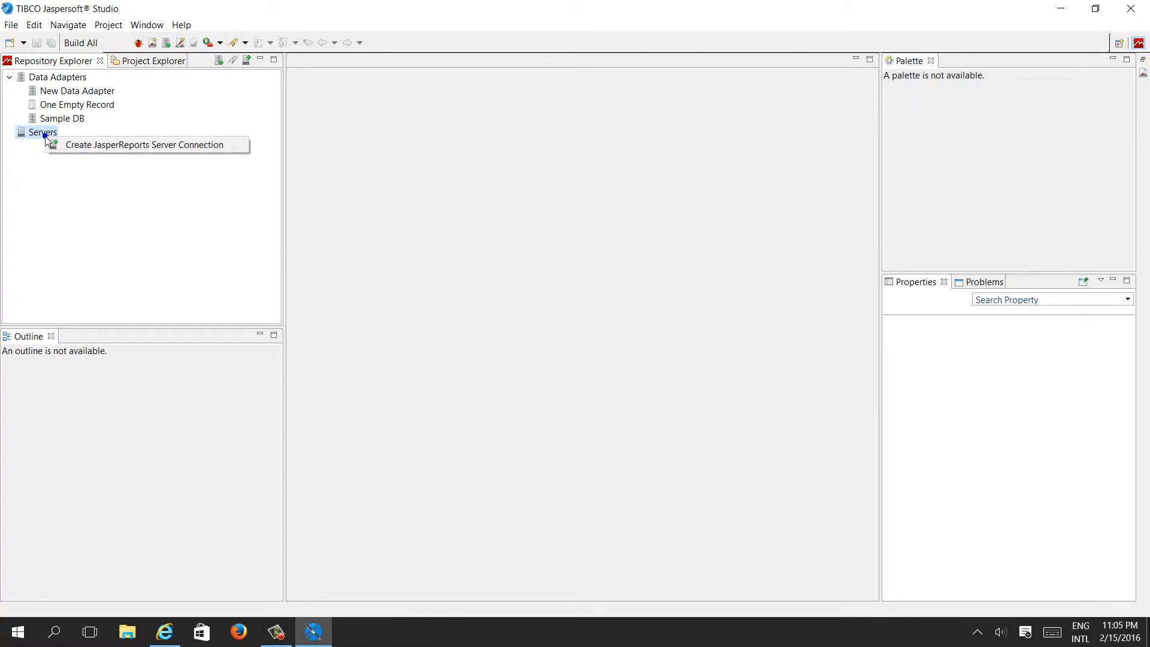
click(77, 145)
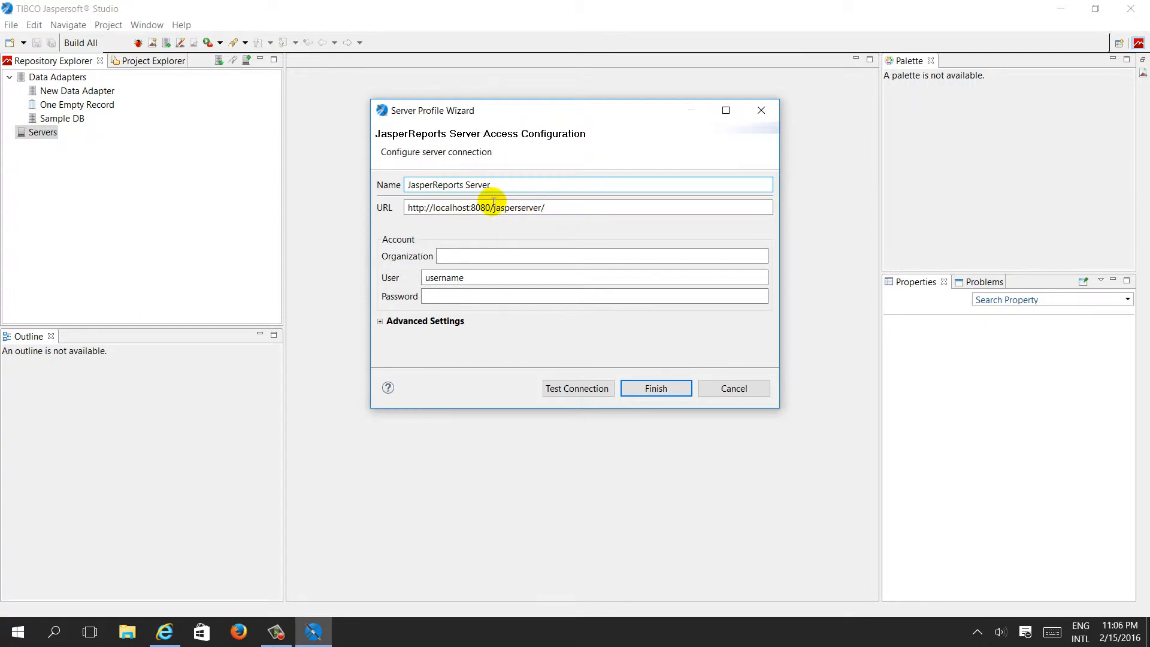
Compare the connection wizard's name and URL with the server address open in the browser
drag(570, 208, 398, 209)
click(164, 632)
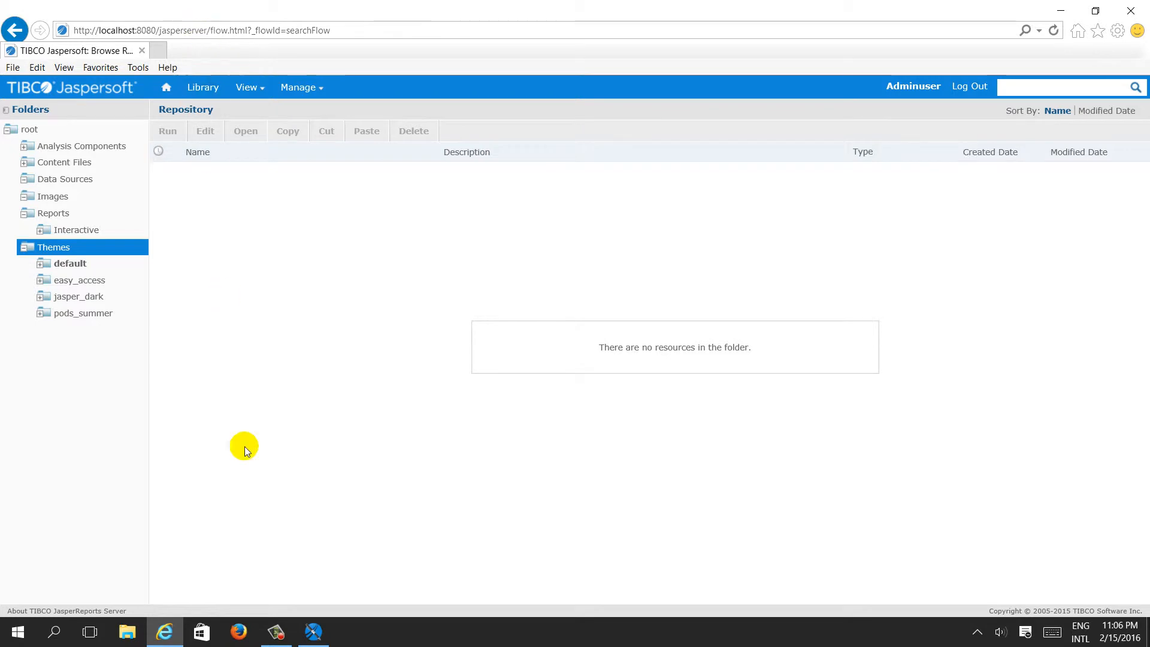
click(322, 639)
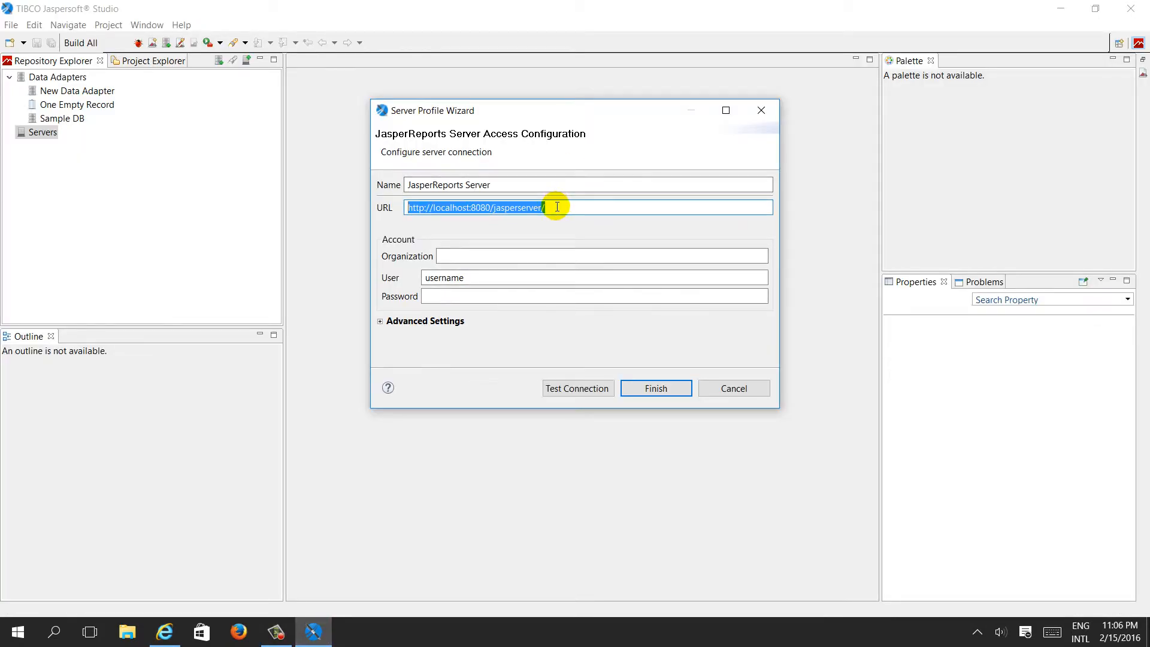
double_click(501, 185)
click(577, 209)
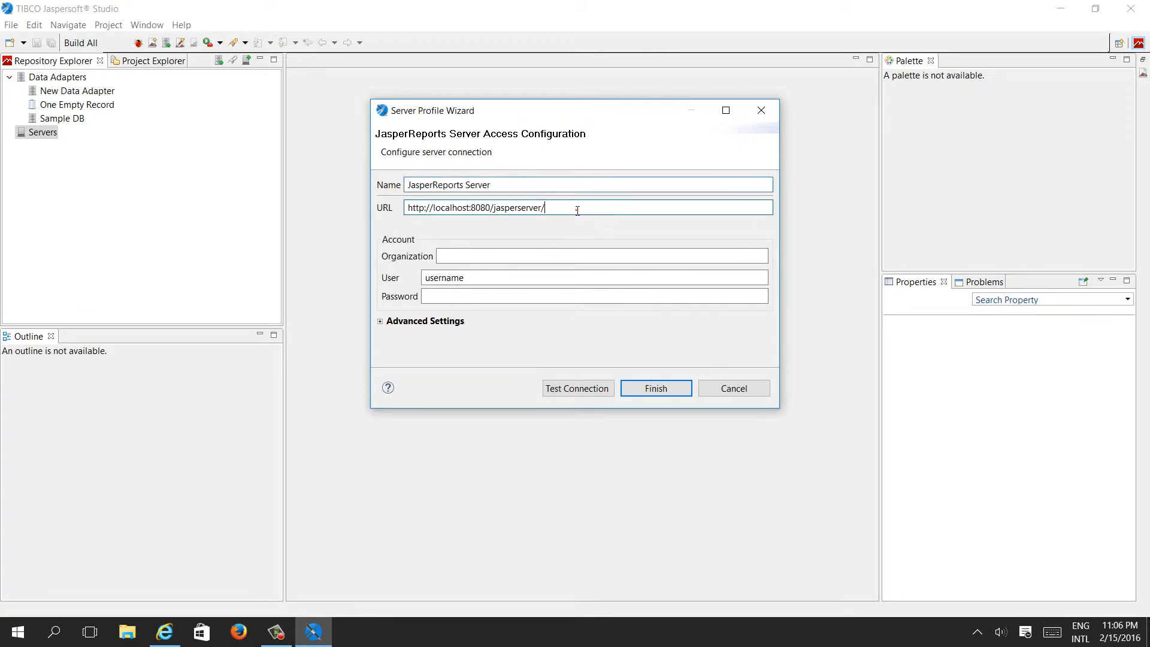
double_click(576, 209)
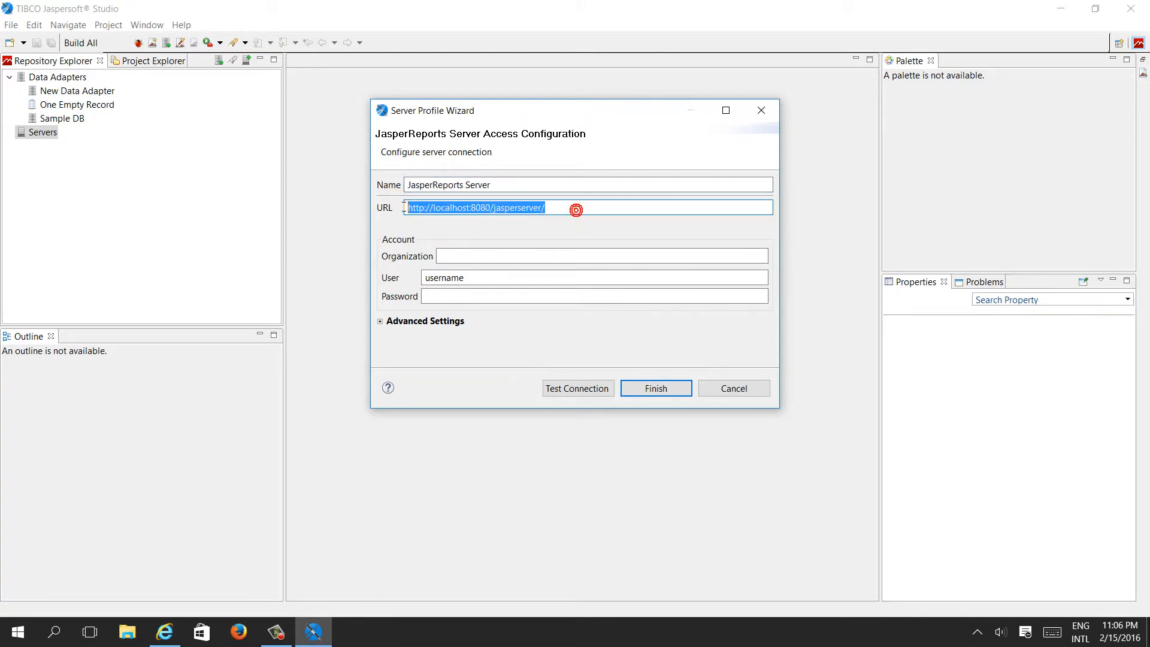
Enter the admin user name and the account password, then test the server connection
double_click(482, 276)
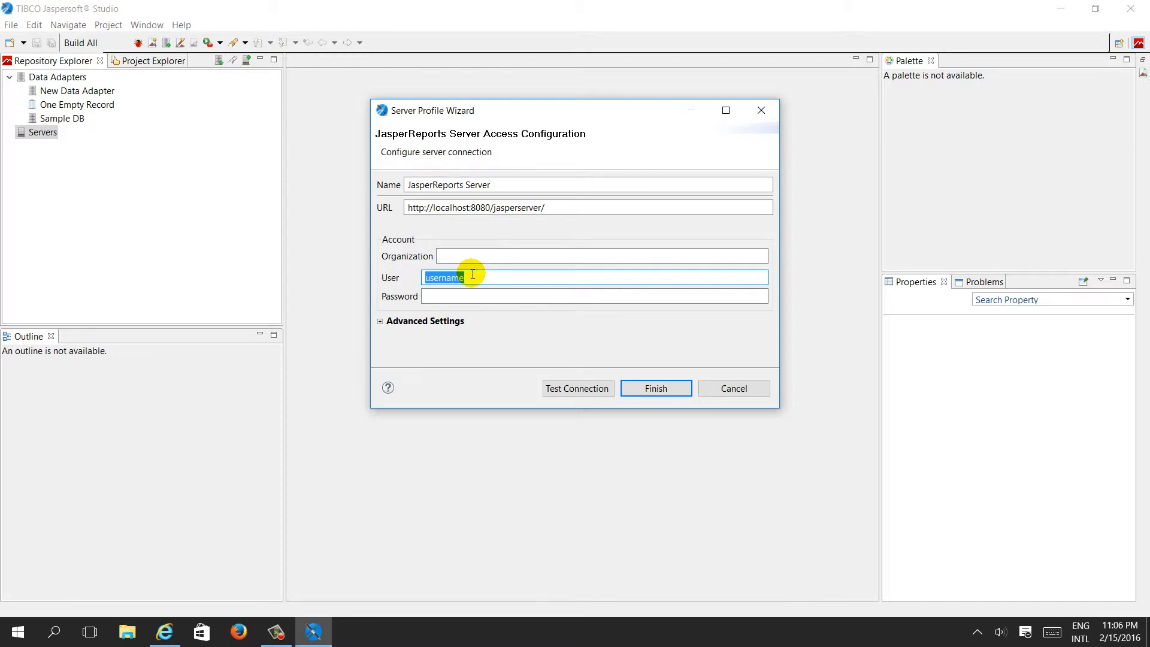
text(Admin)
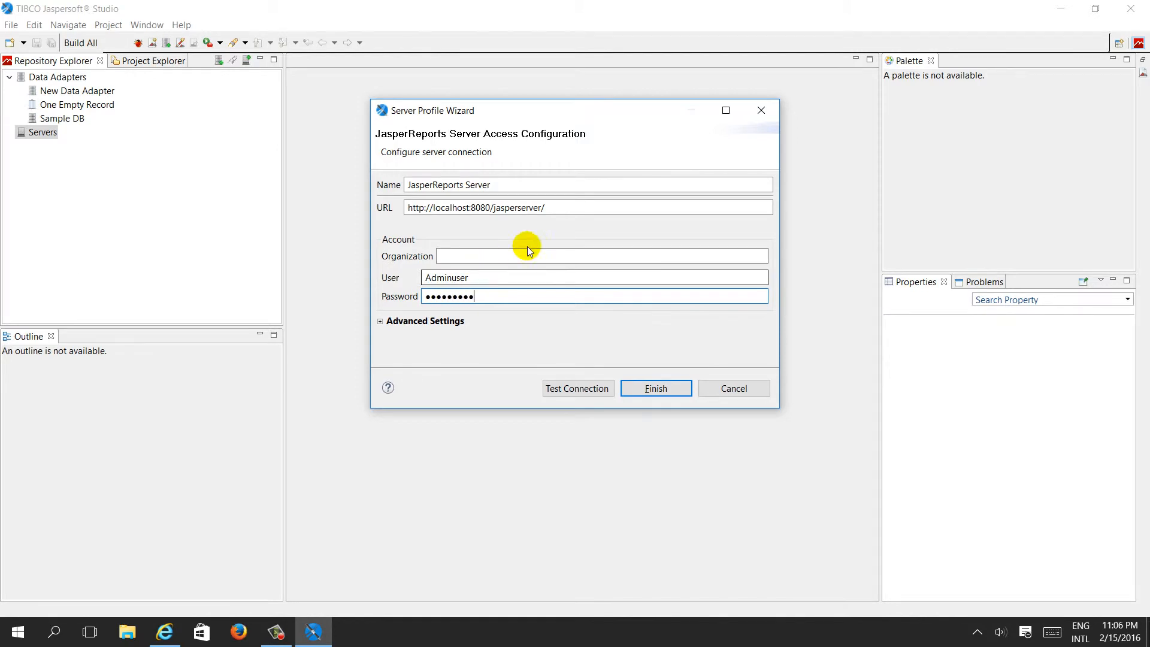
click(570, 391)
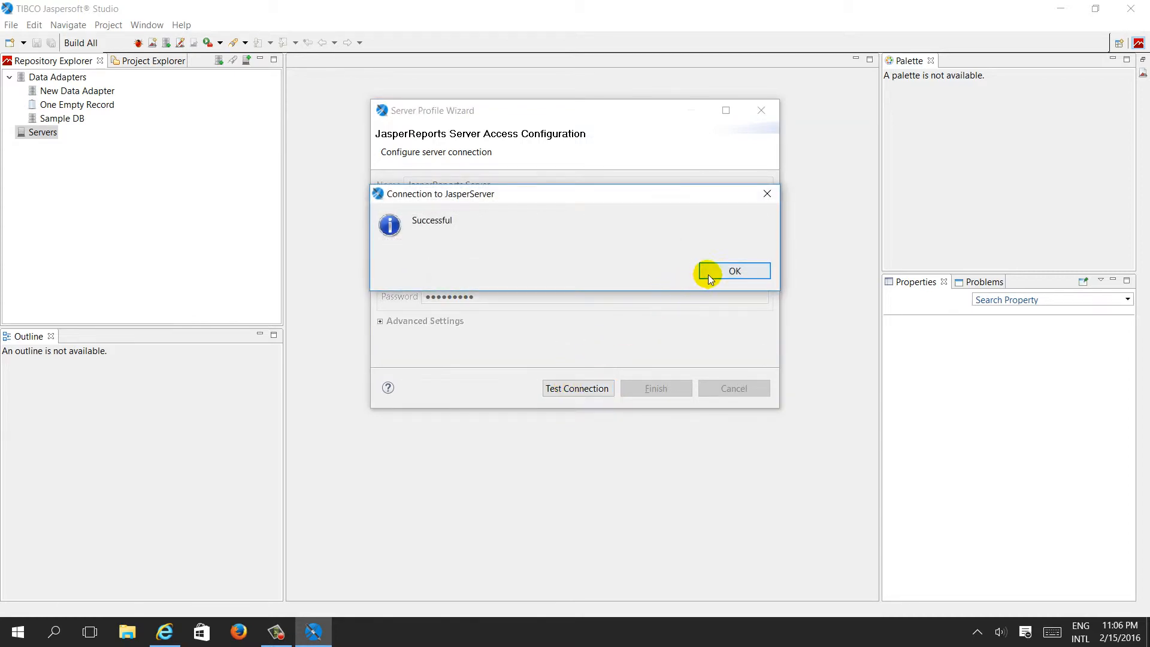
click(708, 275)
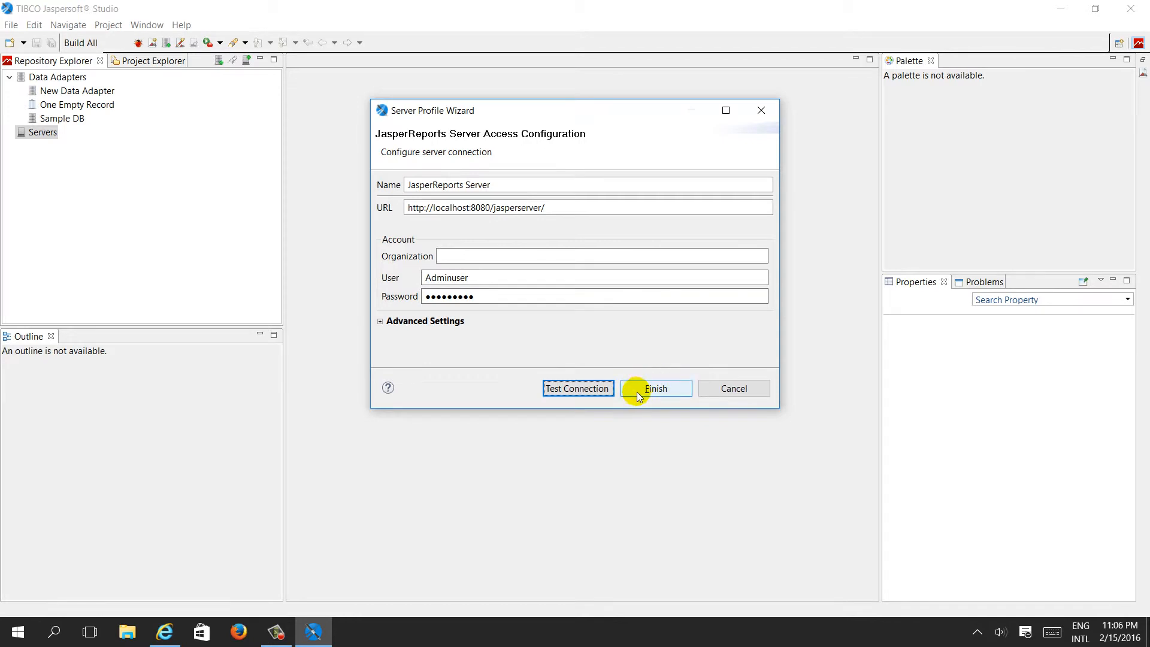
Finish the server profile and expand the new JasperReports Server connection
click(637, 392)
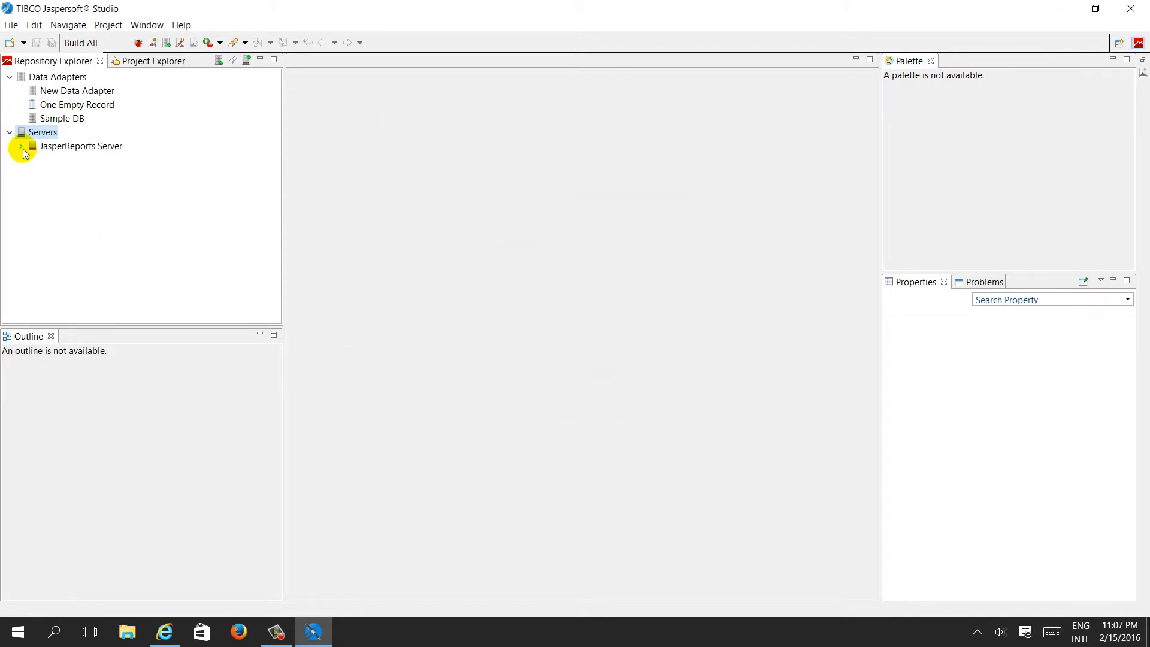
click(21, 146)
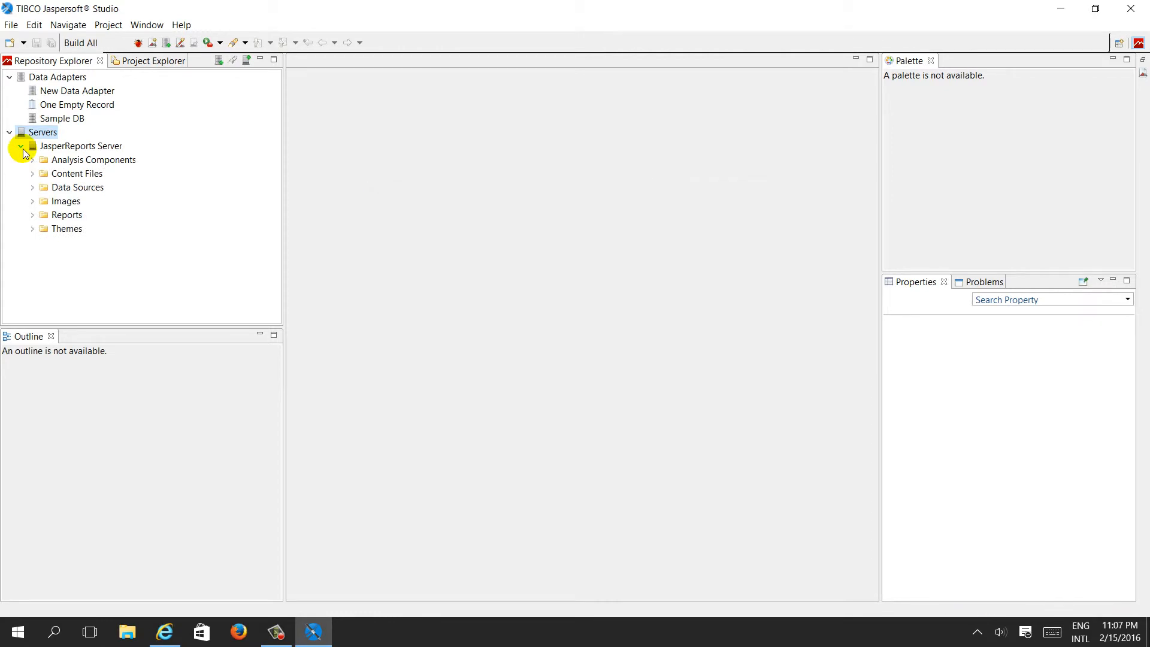
mouse_move(49, 153)
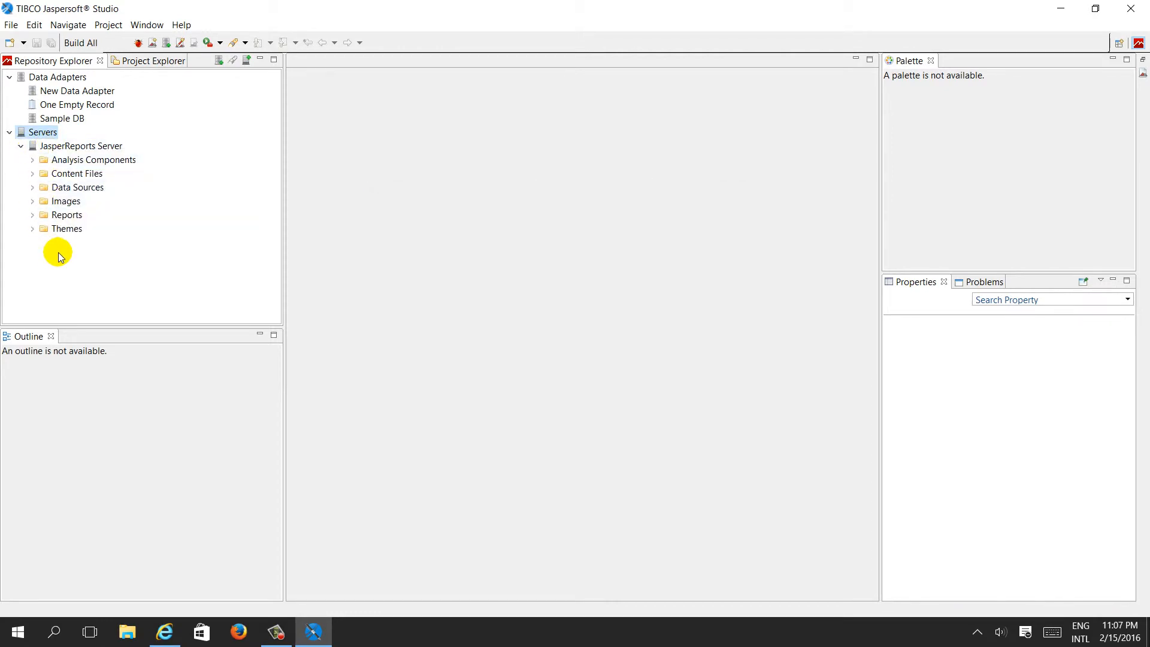
double_click(295, 4)
drag(750, 69, 663, 67)
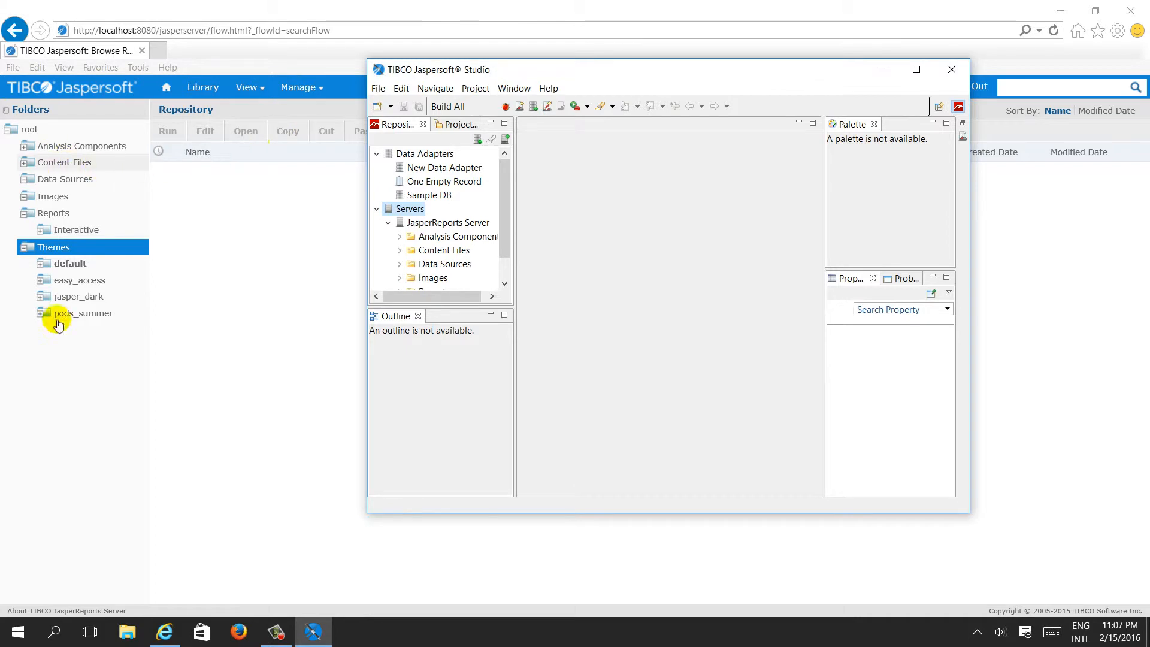
click(493, 315)
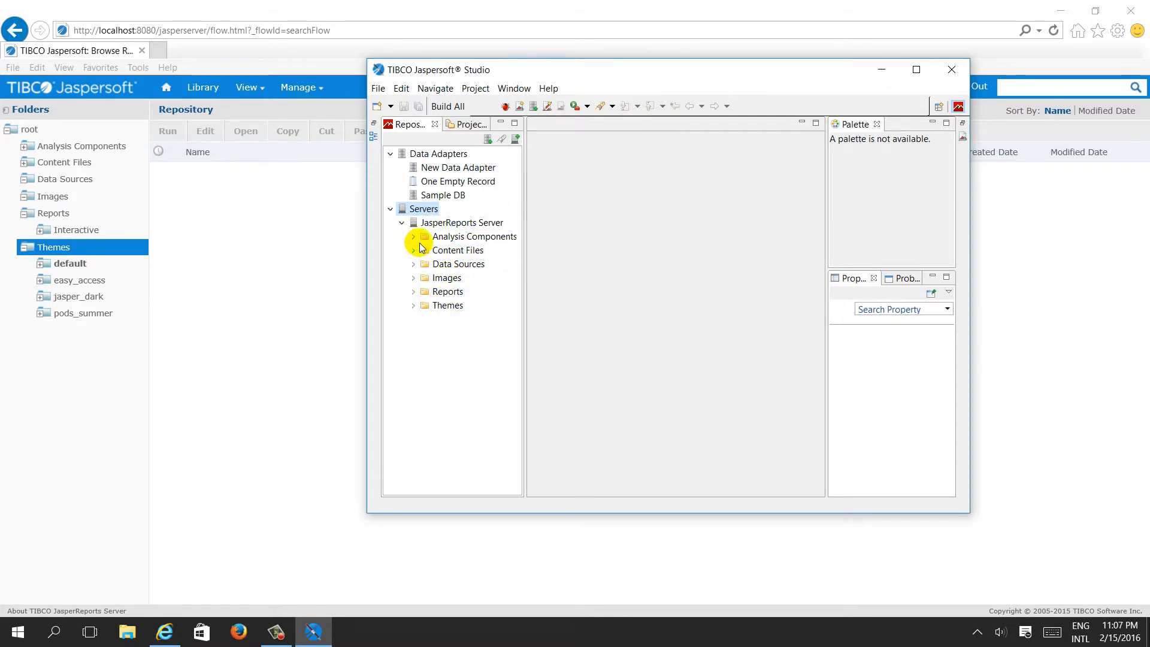
double_click(606, 75)
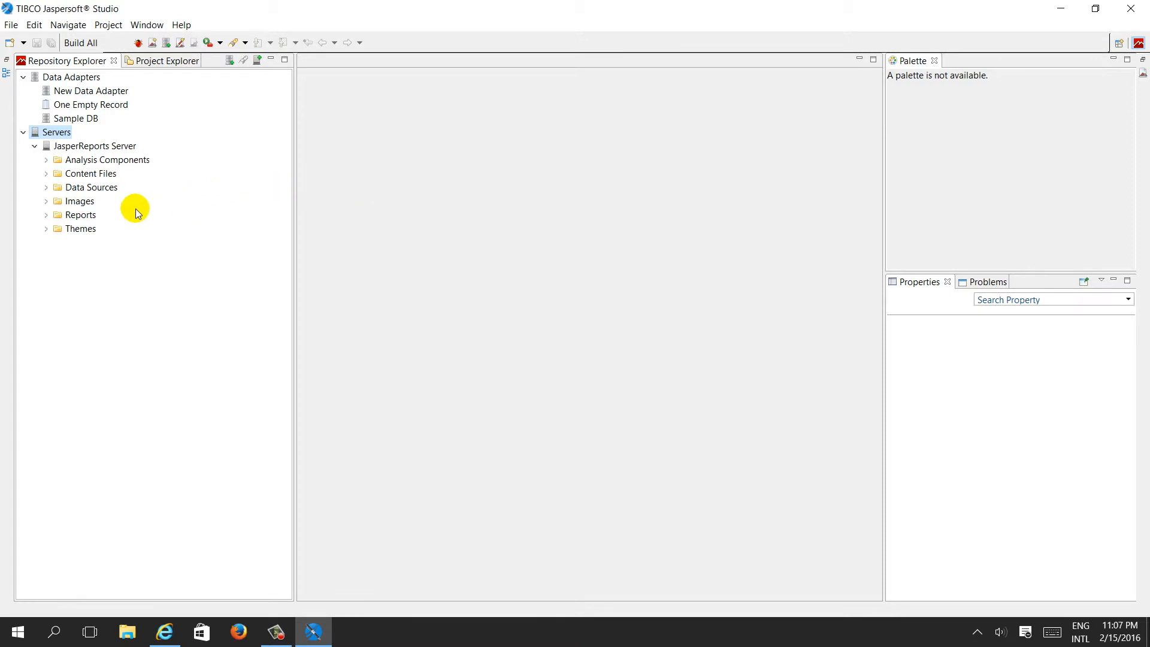
Open the SampleReport report from the server's Reports folder
click(46, 215)
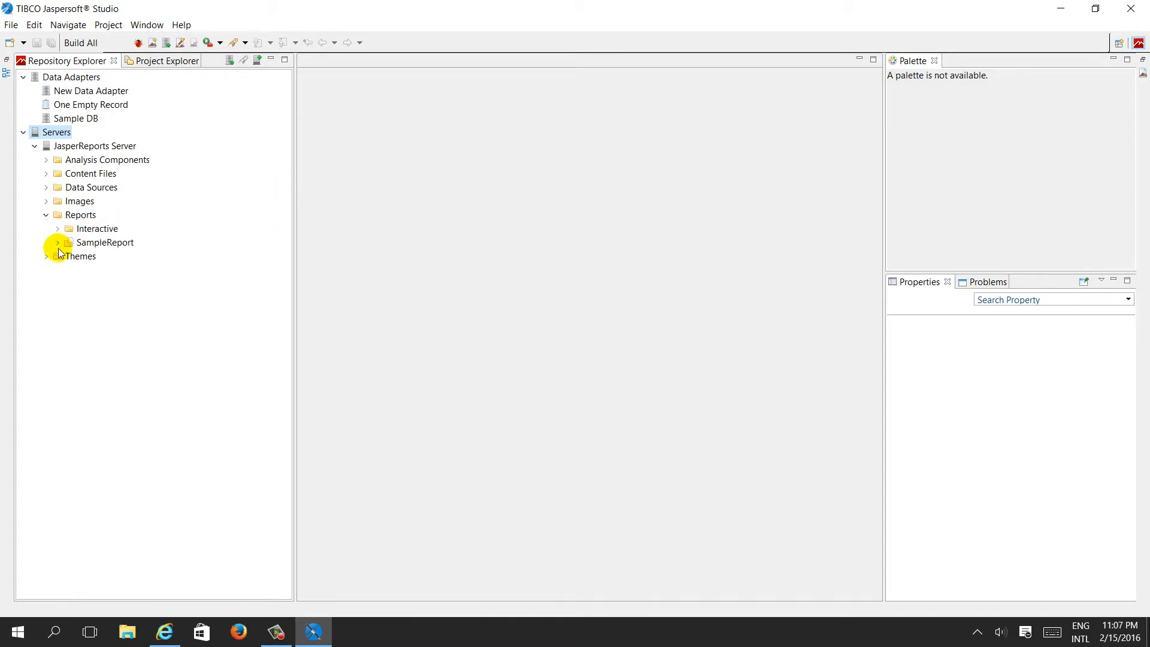
click(57, 242)
click(111, 257)
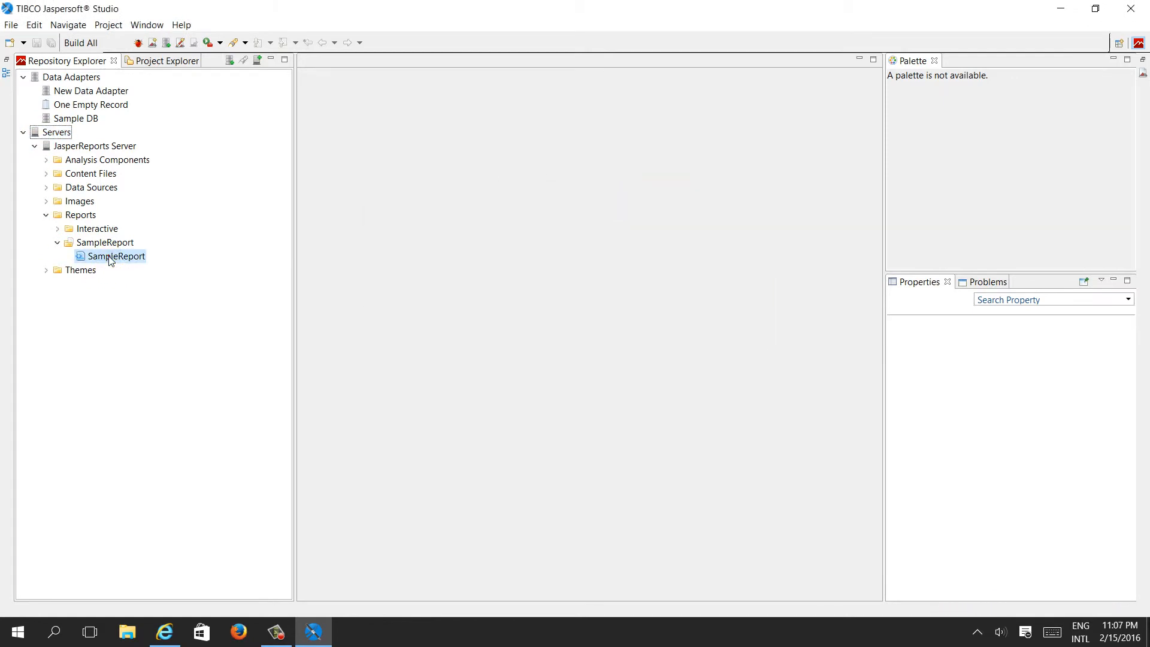
double_click(110, 258)
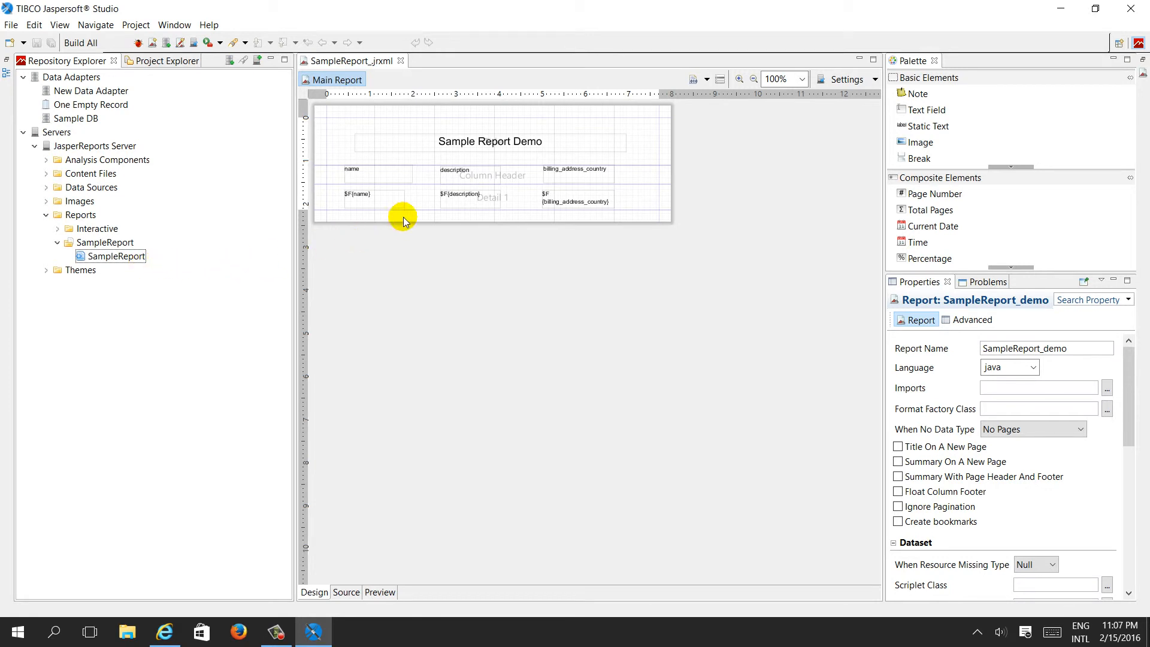
Change the report's title static text to Sample Report Demo -test
click(544, 144)
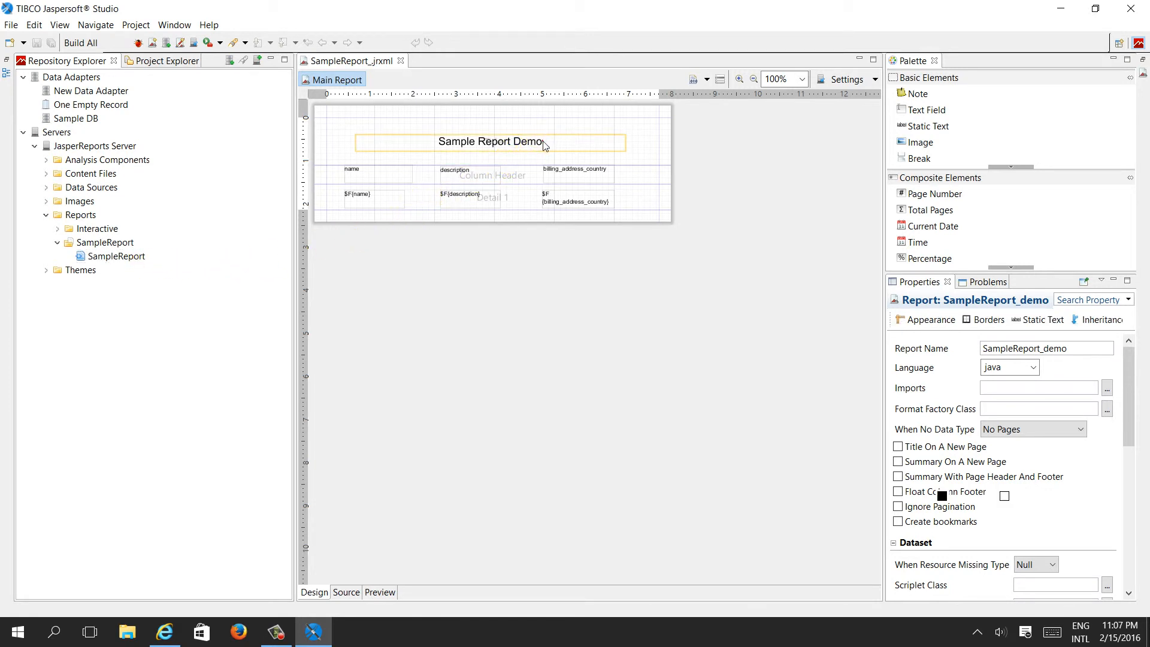
double_click(542, 143)
click(528, 143)
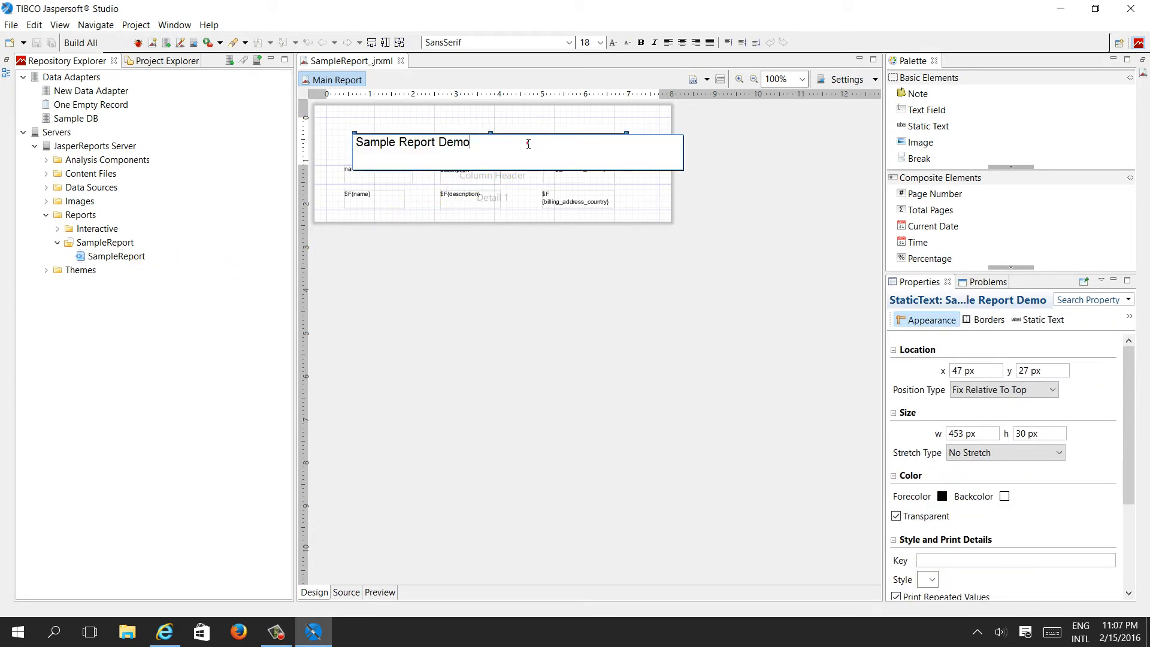
click(527, 144)
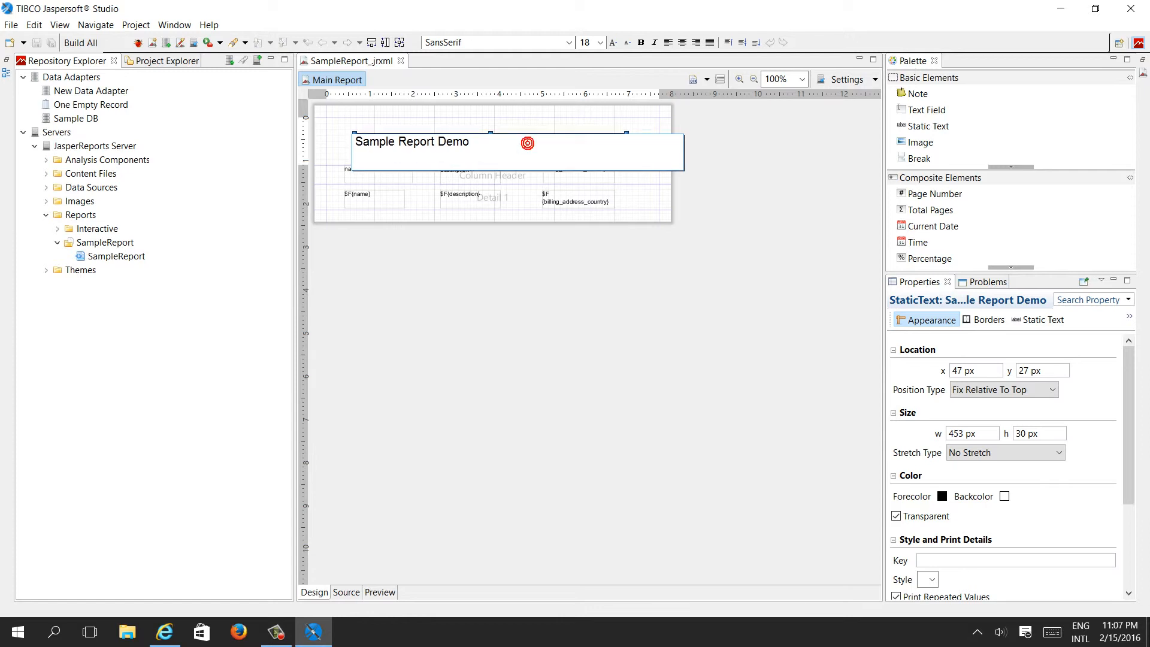
text(-test)
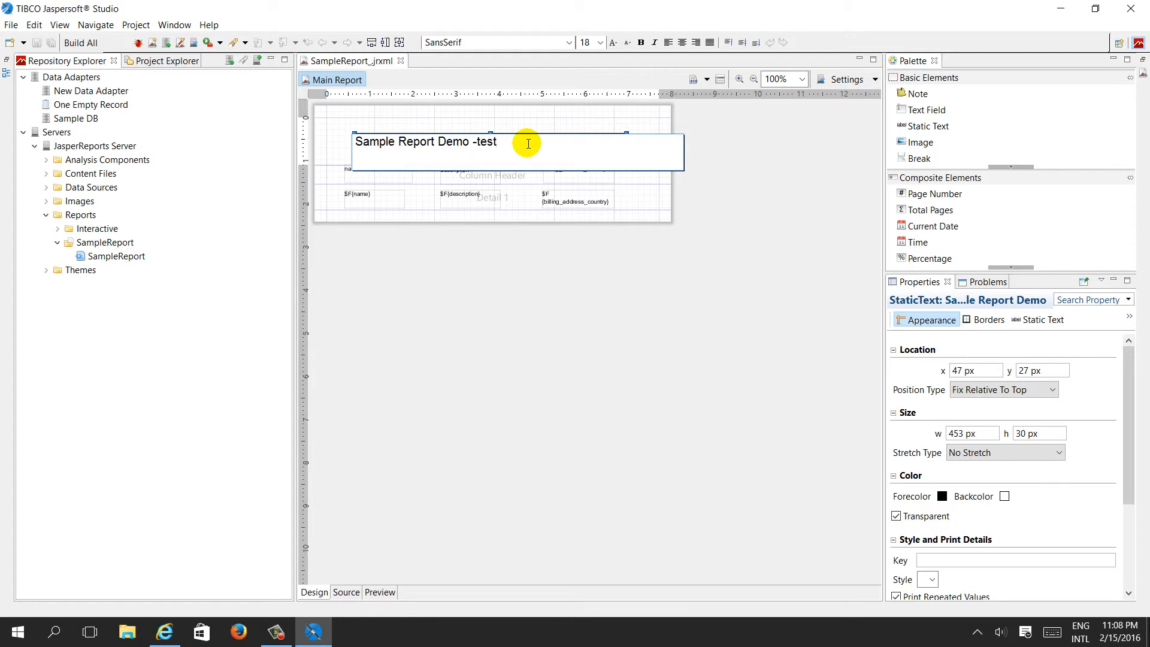
click(513, 263)
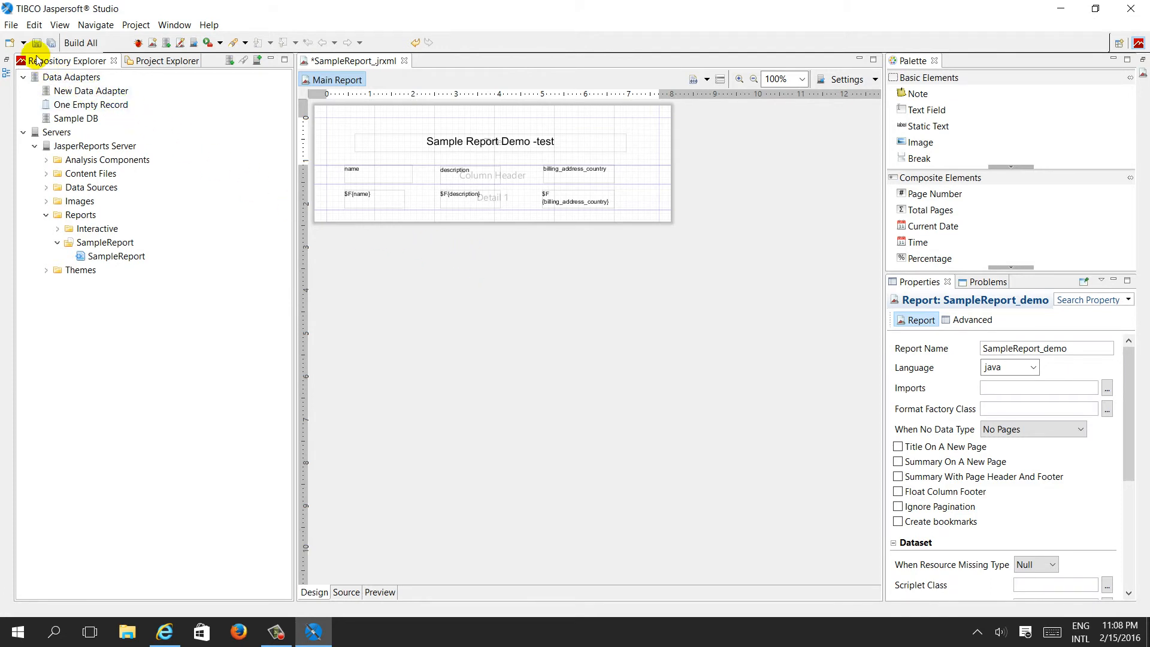
Save the report and publish it to JasperReports Server
click(10, 25)
click(30, 108)
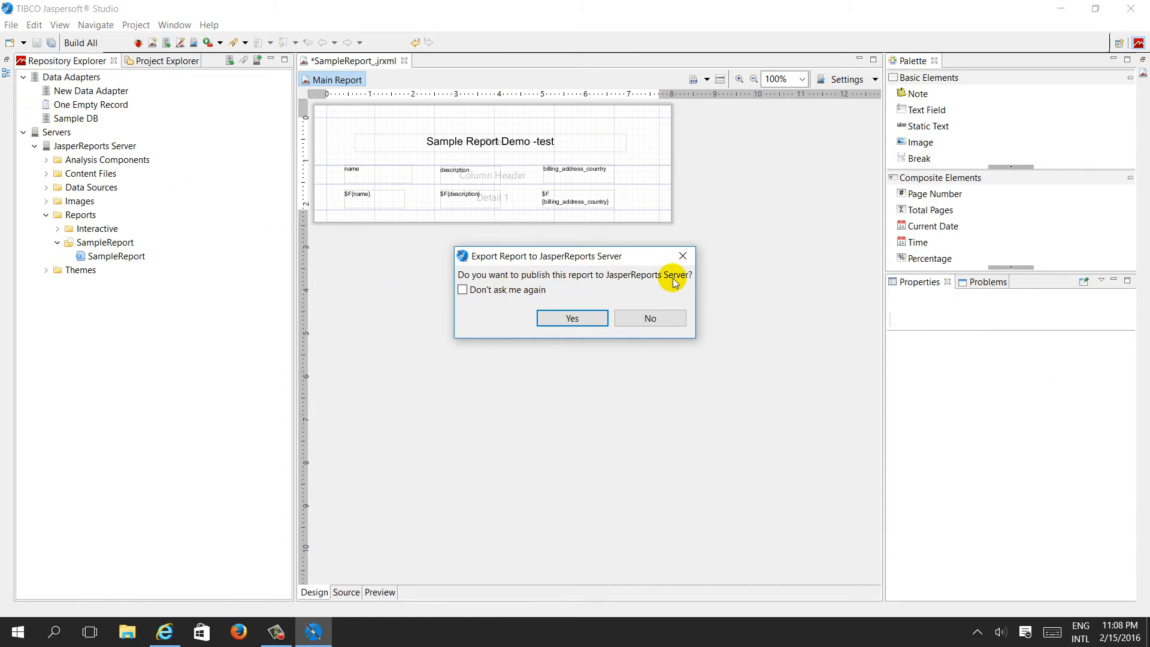
click(572, 315)
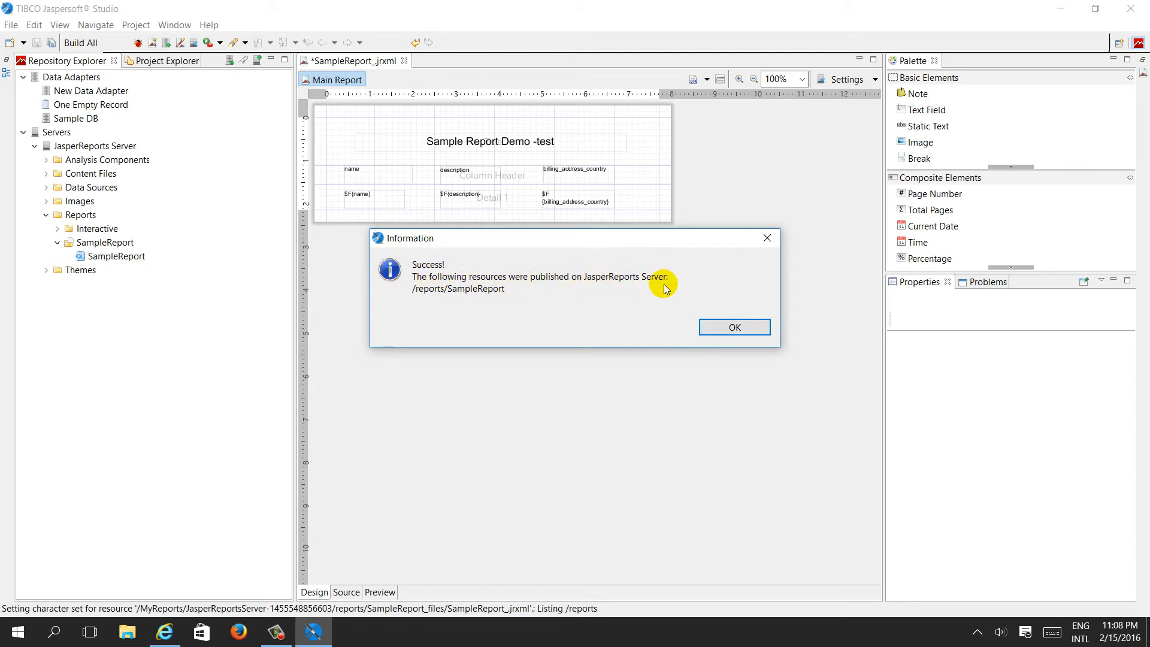
click(731, 327)
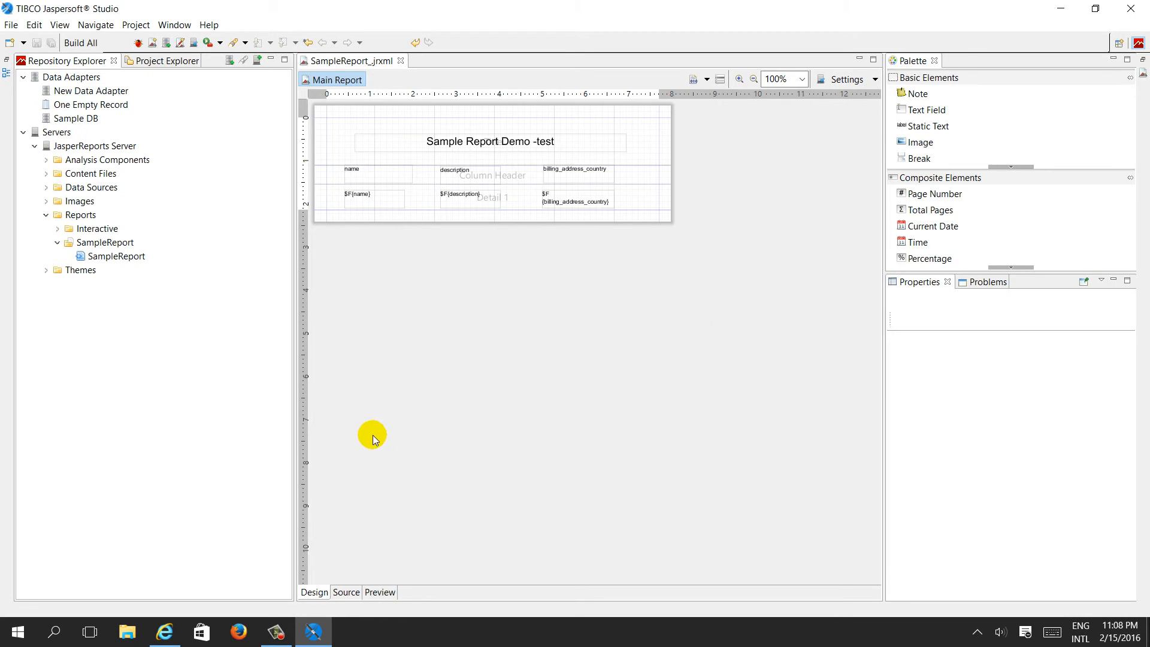
Switch to the browser and open the server repository's Reports folder
mouse_move(179, 632)
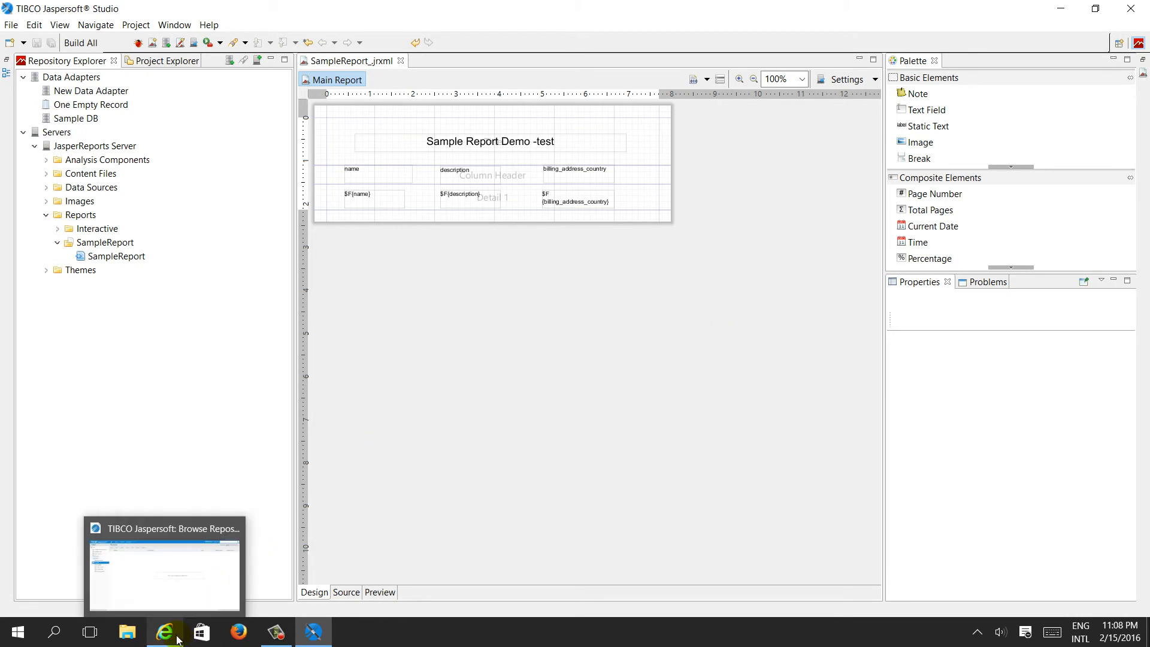
click(170, 572)
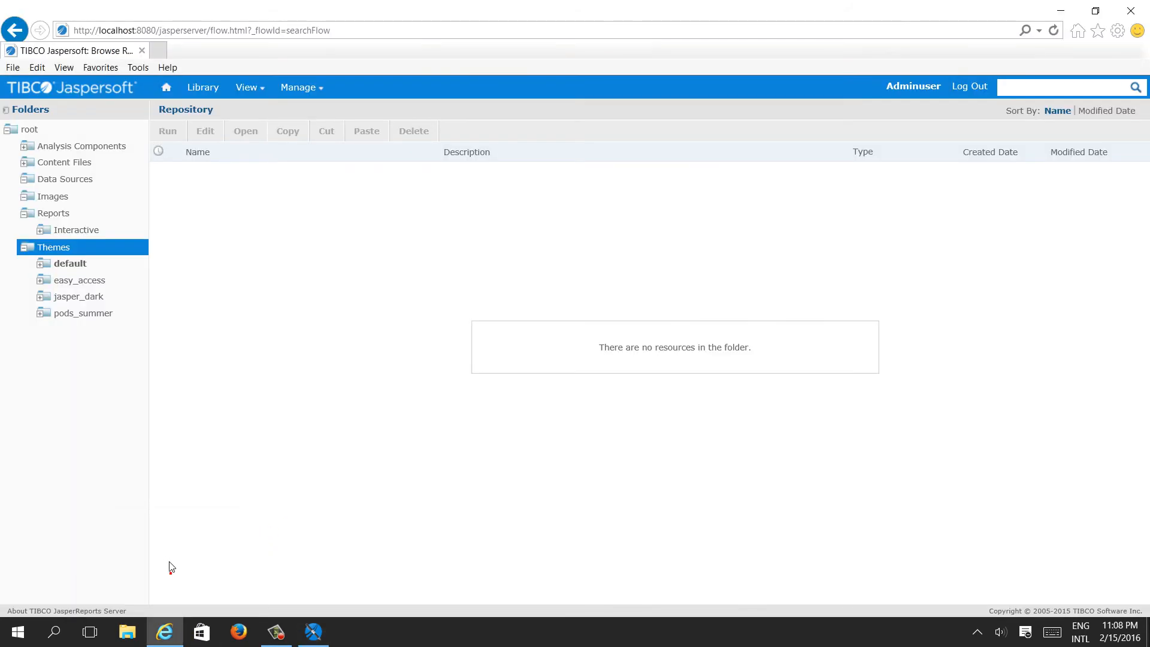
click(63, 216)
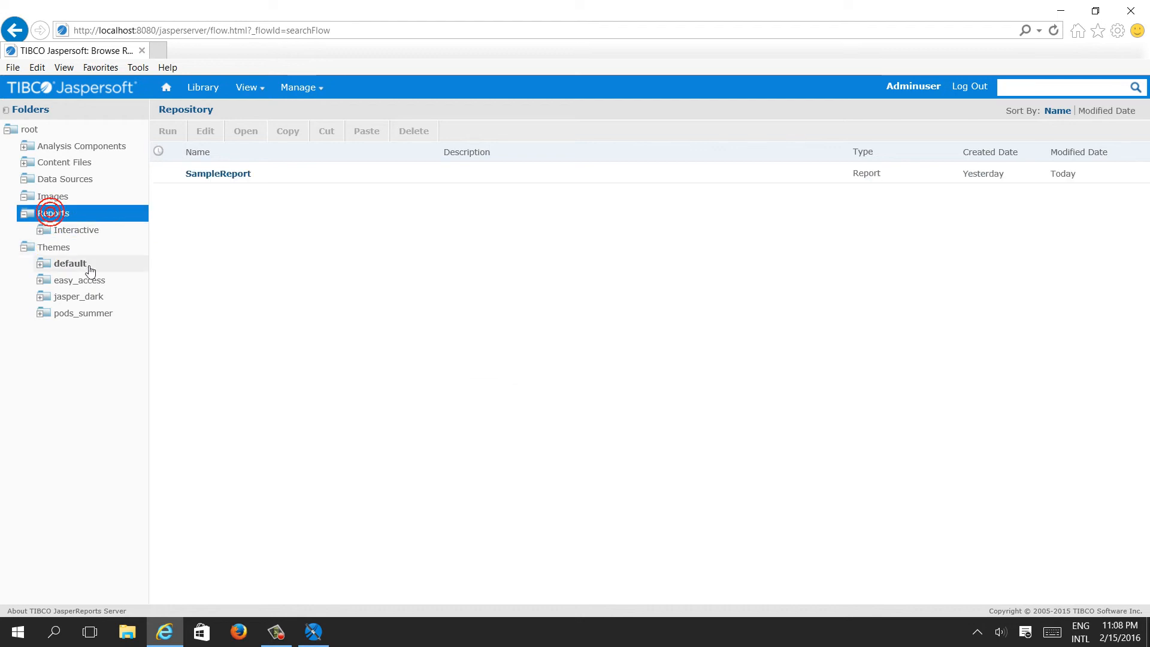
Run the SampleReport on the server and highlight the -test part of its title
click(222, 174)
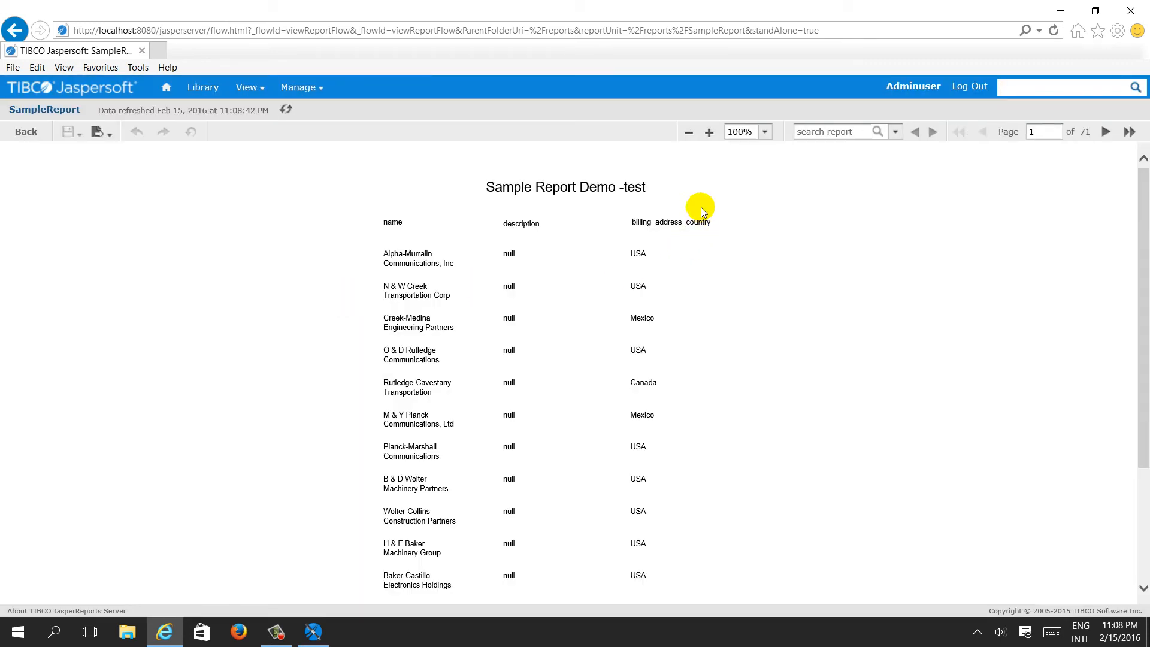
drag(619, 187, 644, 186)
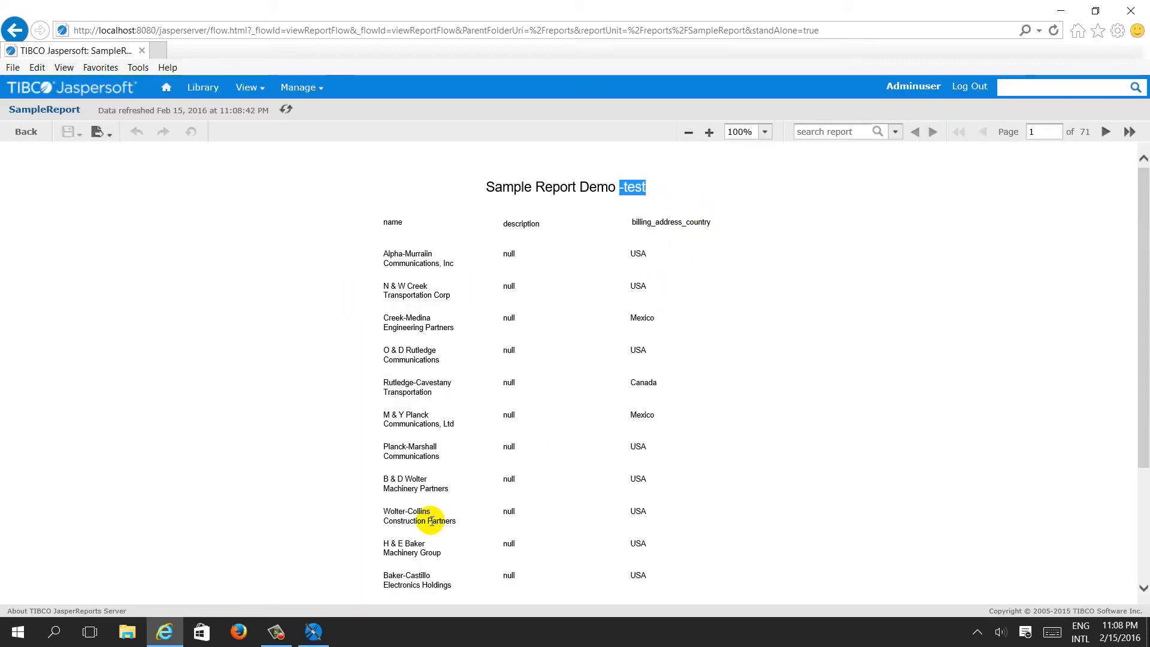
Switch back to Jaspersoft Studio and expand the server's Data Sources folder to inspect its data sources
mouse_move(273, 644)
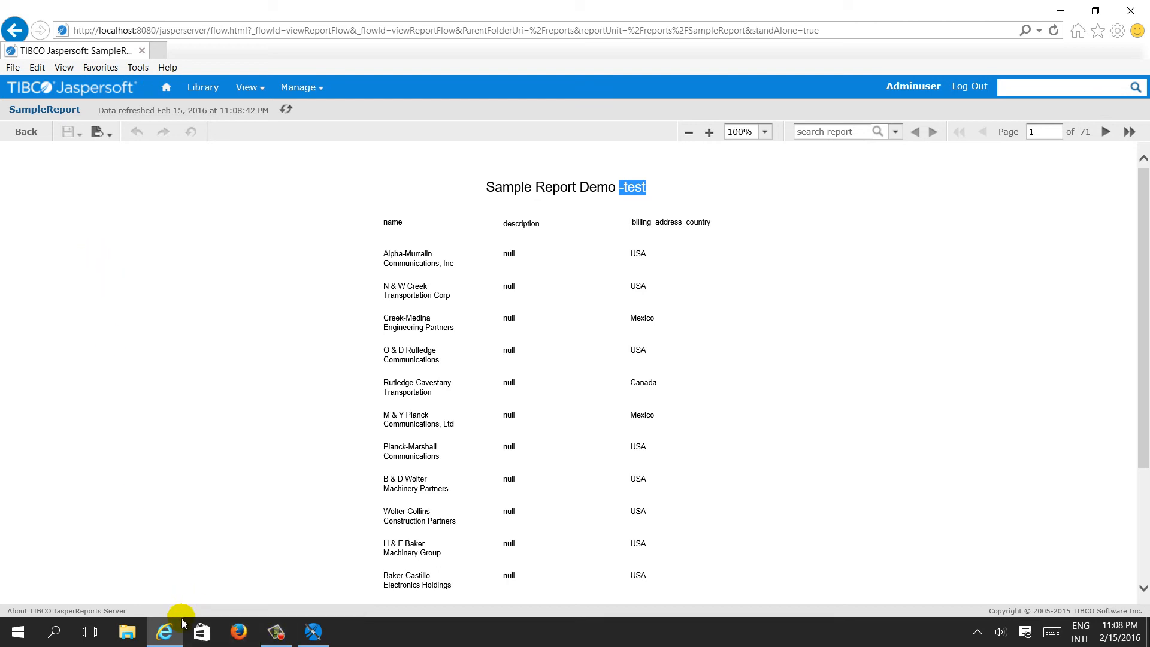
click(314, 631)
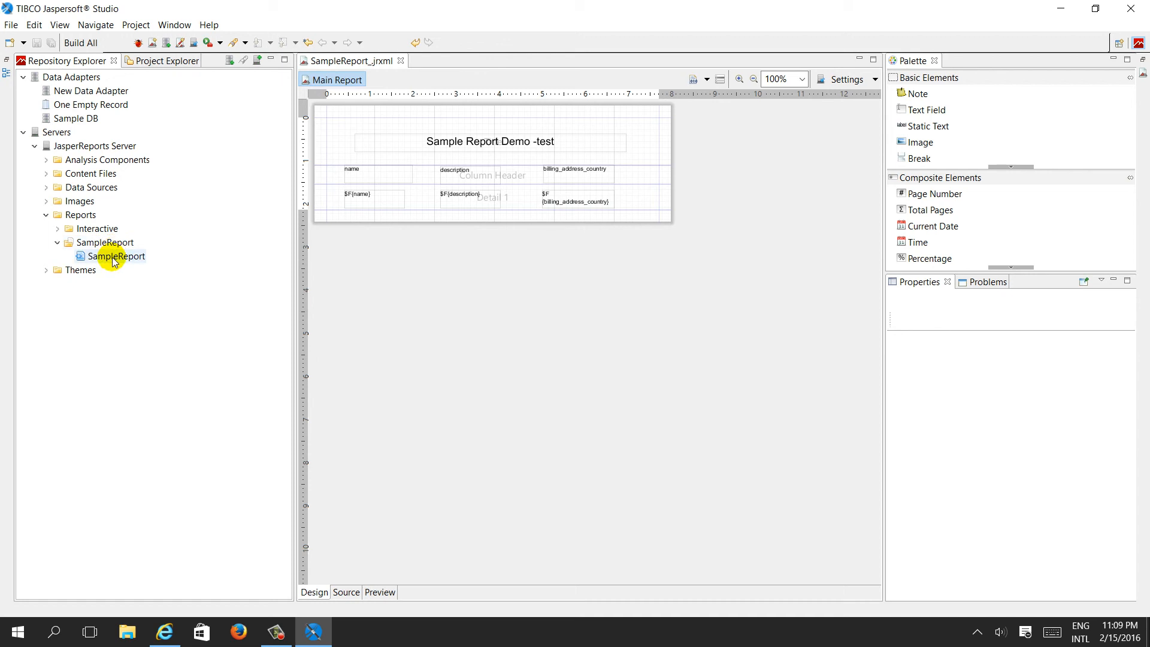
click(78, 187)
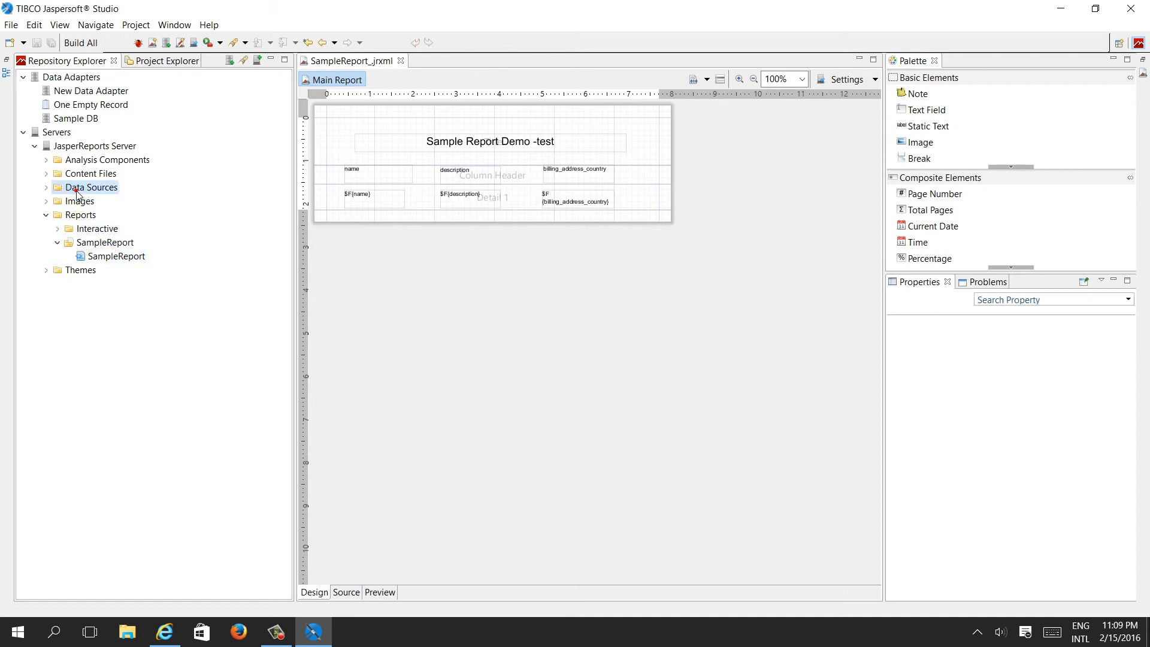
click(103, 166)
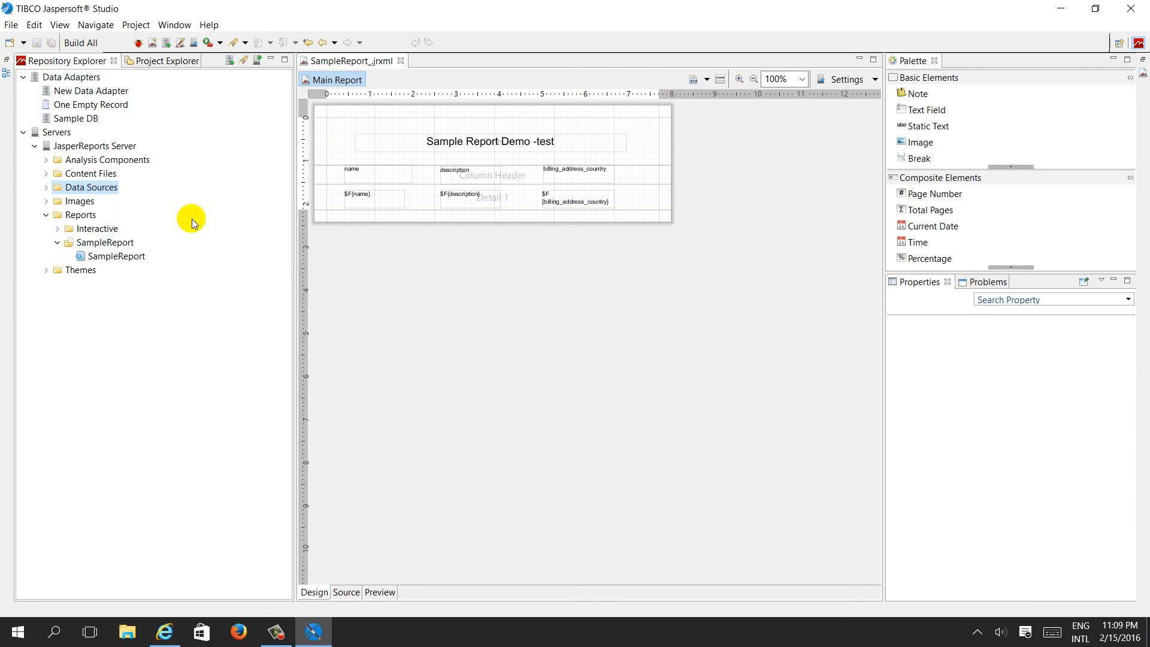
click(45, 189)
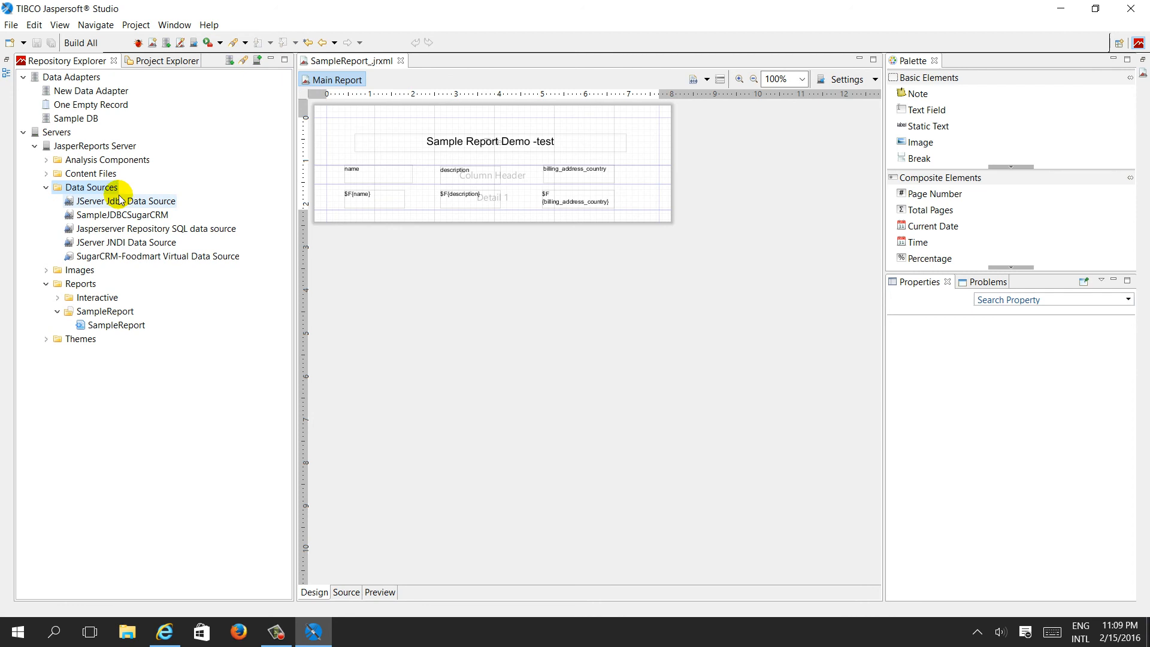
mouse_move(110, 201)
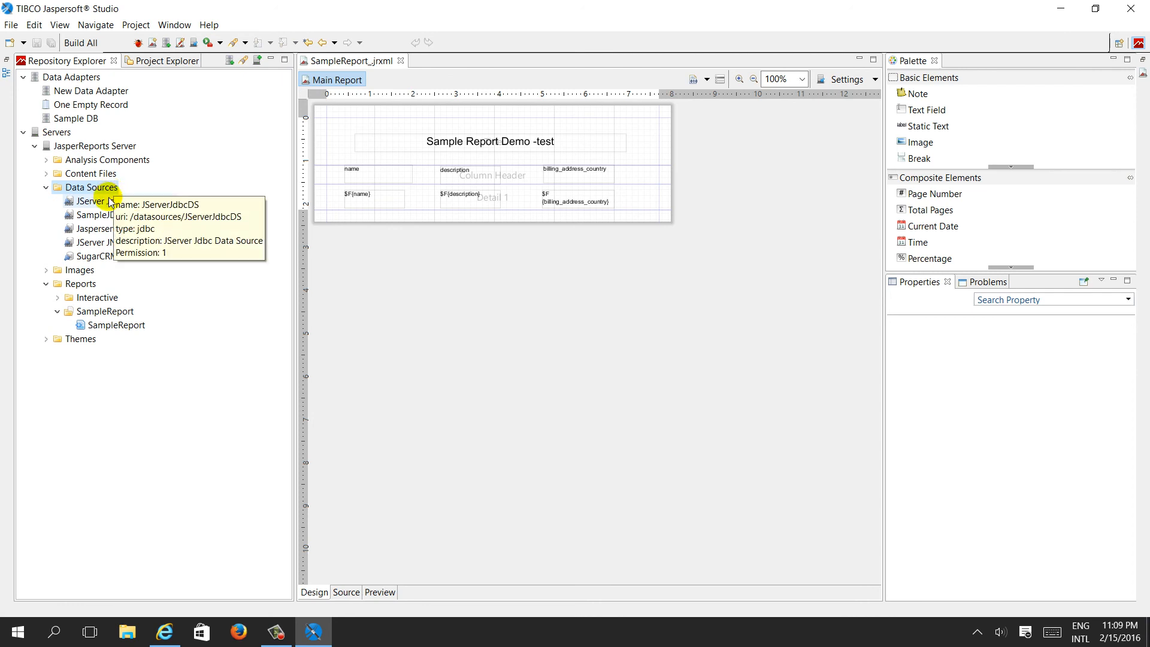